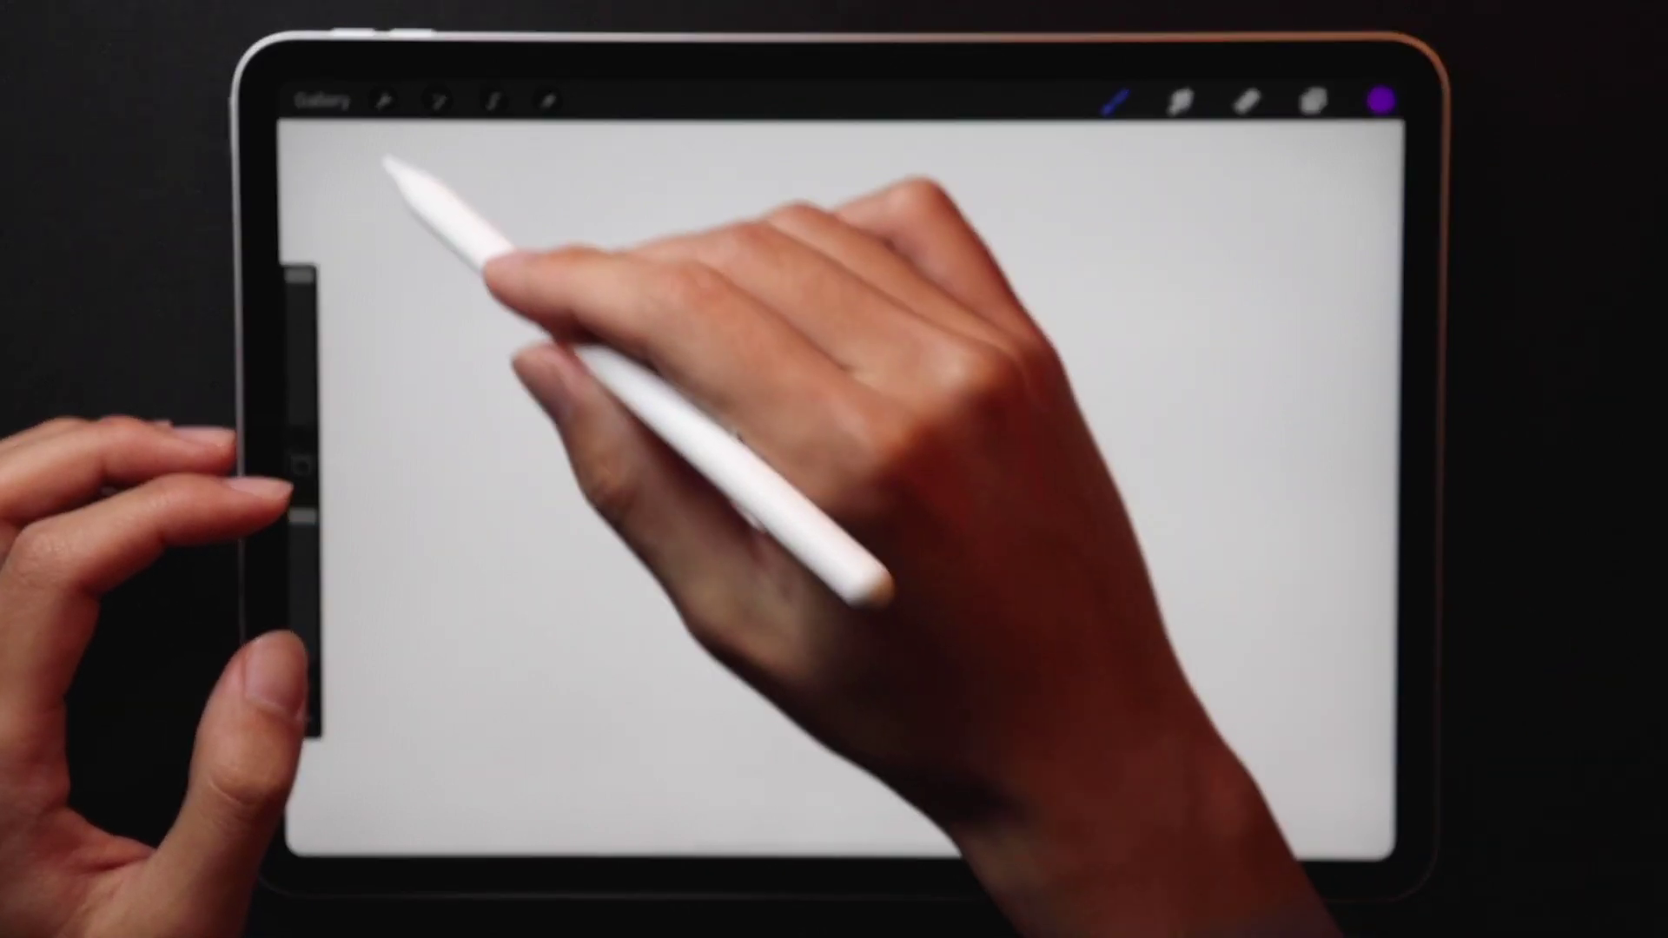
# - In Prefs > Gesture controls, assign the QuickMenu to the four-finger tap gesture
pyautogui.click(382, 98)
pyautogui.click(591, 216)
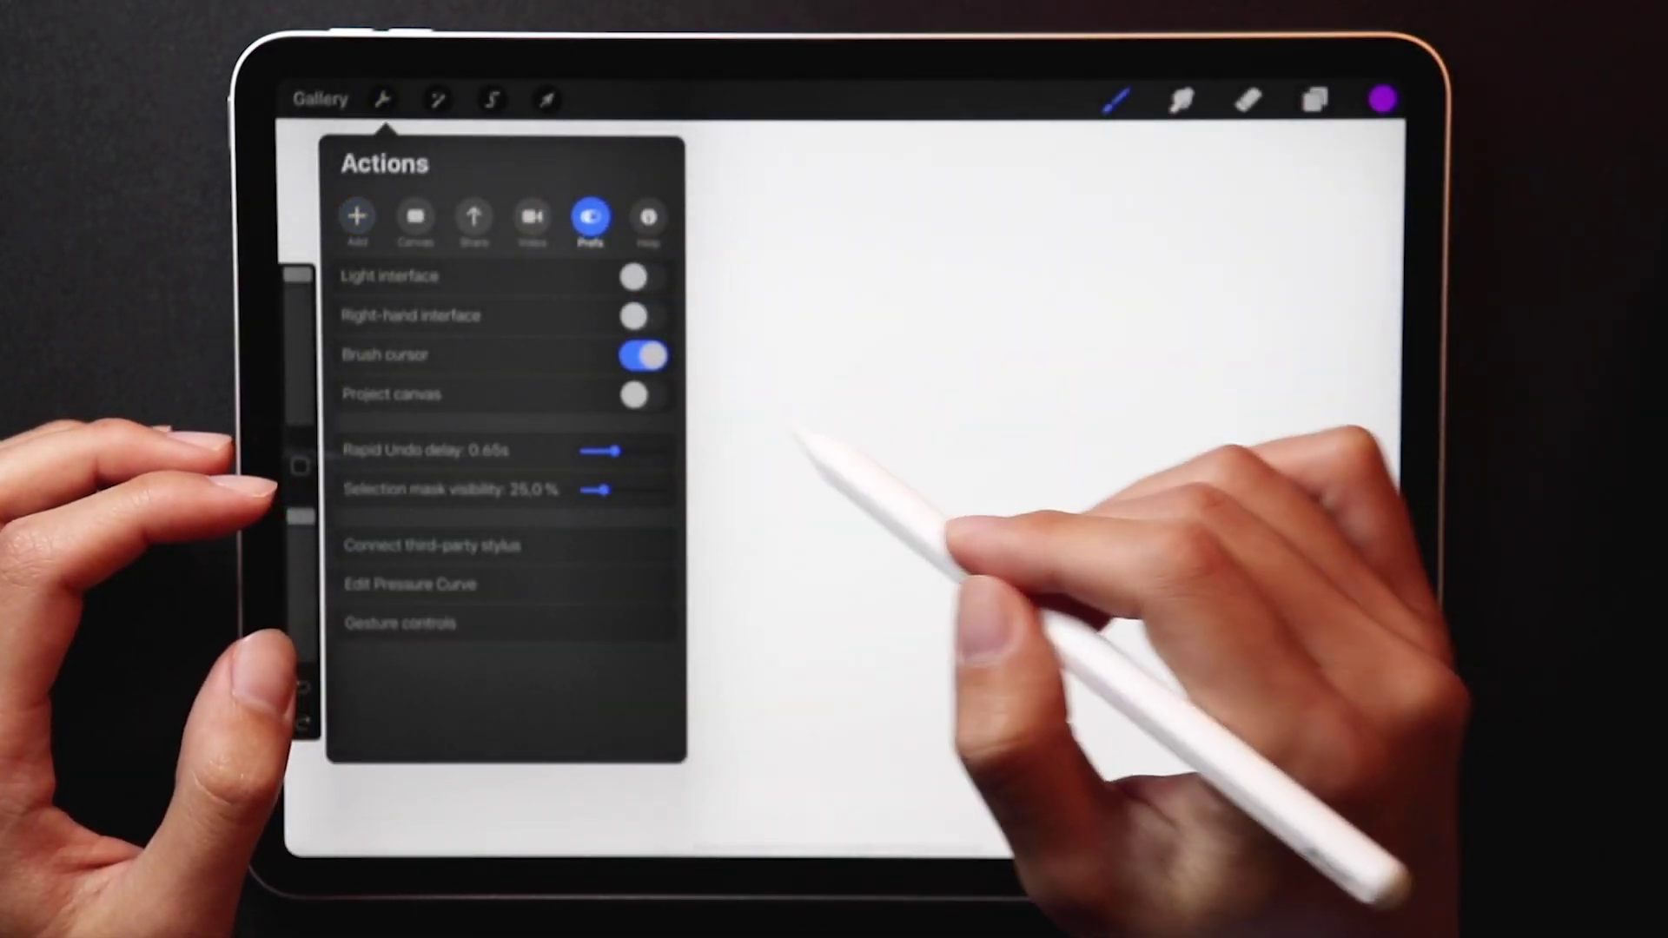
pyautogui.click(535, 626)
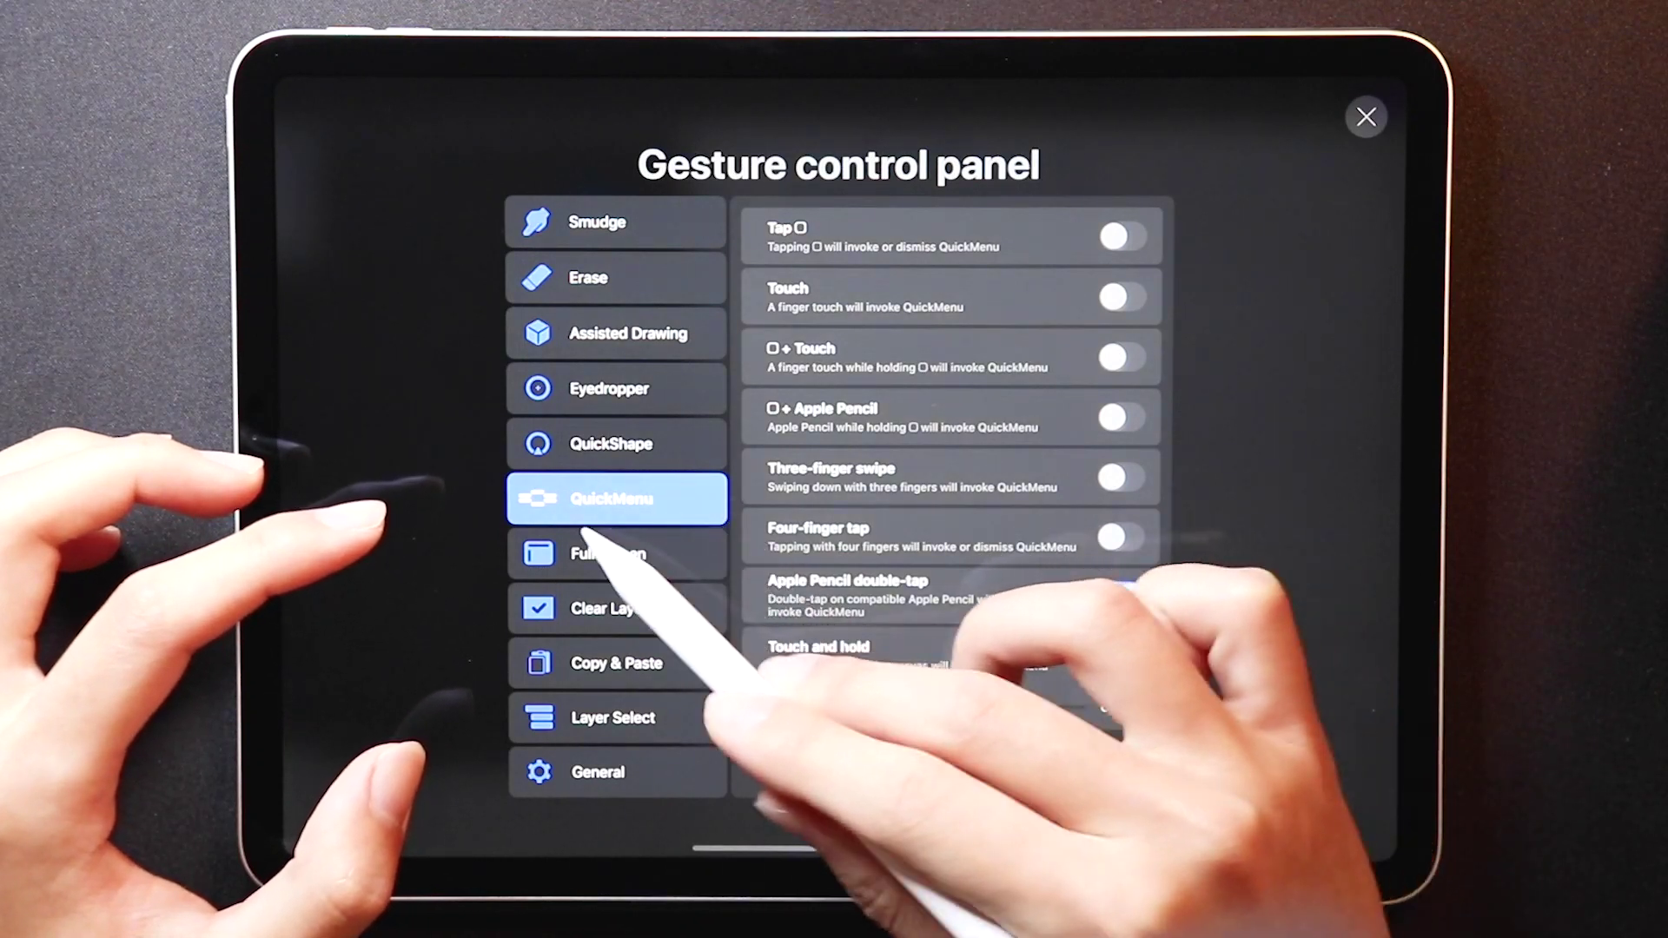
pyautogui.click(1120, 595)
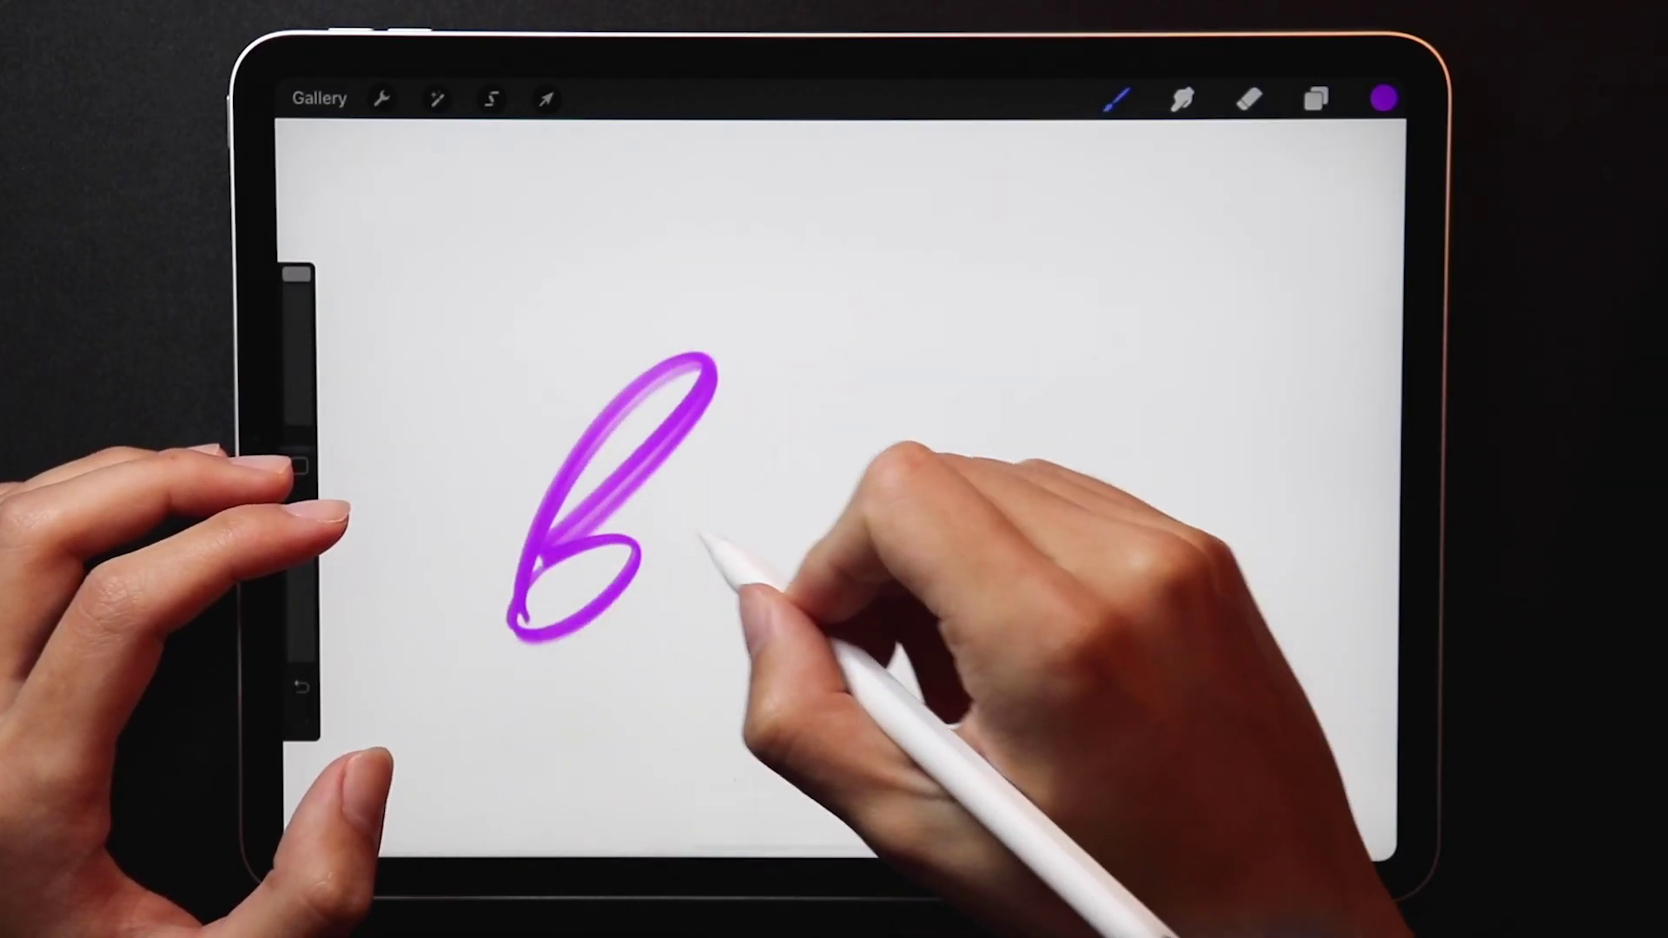
# - Letter 'Blazing' in purple, finishing the z's bottom loop and thickening the g's lower stroke
pyautogui.moveTo(801, 378)
pyautogui.mouseDown()
pyautogui.moveTo(709, 489)
pyautogui.moveTo(672, 587)
pyautogui.mouseUp()
pyautogui.moveTo(783, 437); pyautogui.dragTo(775, 574)
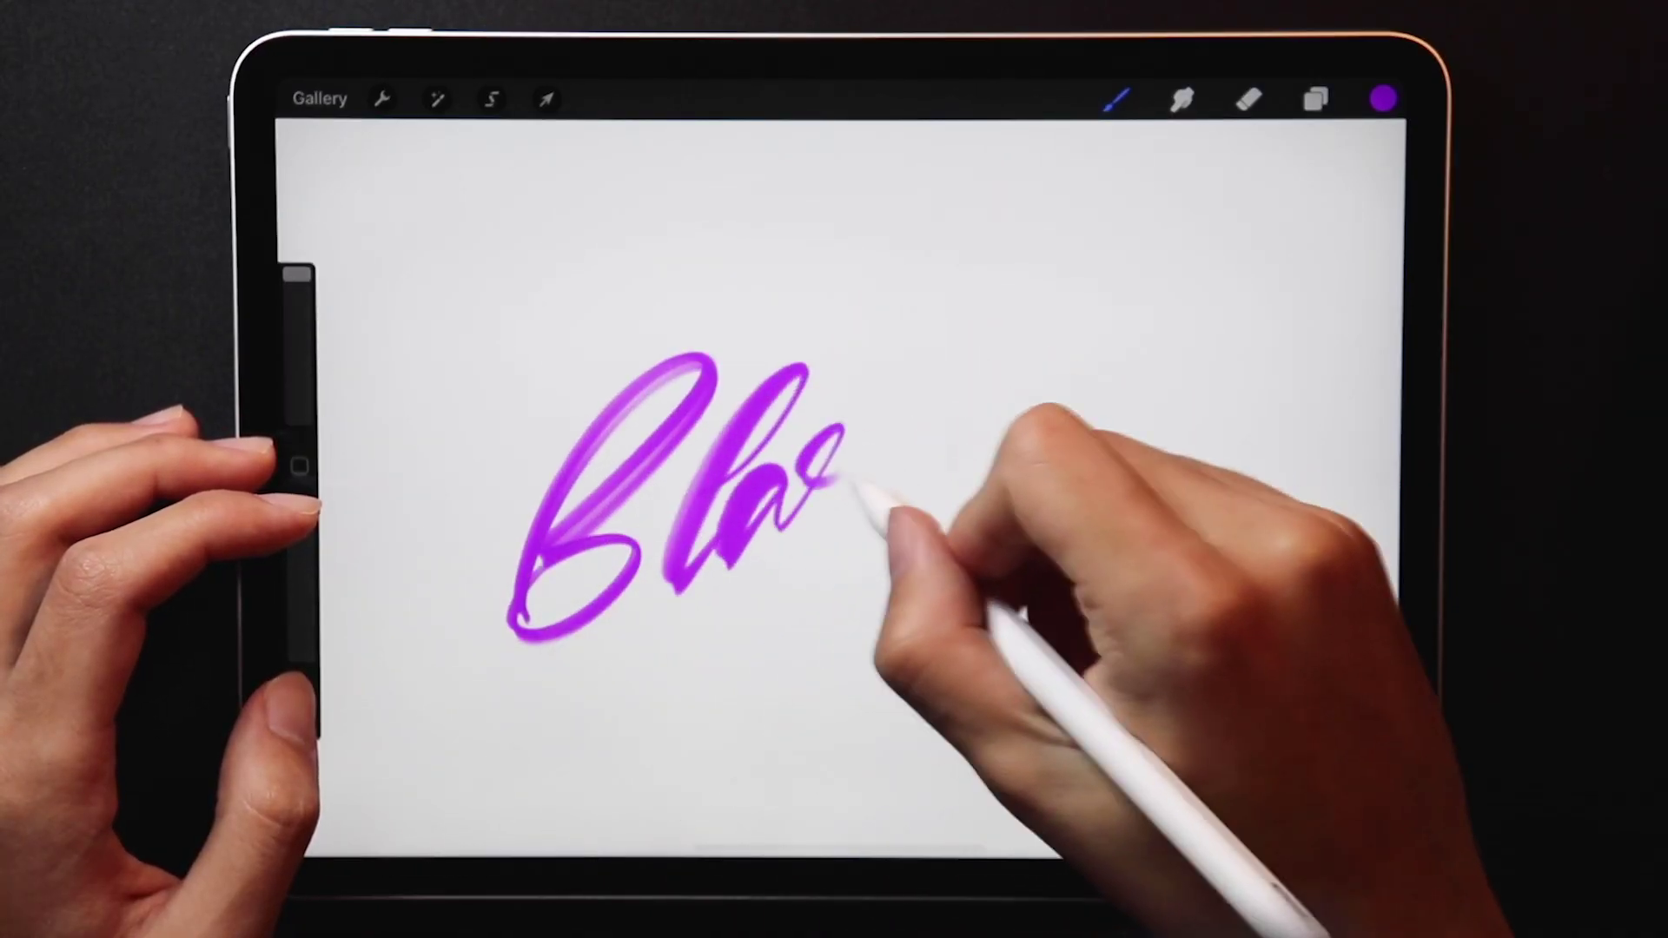
pyautogui.moveTo(782, 470); pyautogui.dragTo(768, 639)
pyautogui.moveTo(860, 613)
pyautogui.mouseDown()
pyautogui.moveTo(912, 505)
pyautogui.moveTo(1060, 429)
pyautogui.moveTo(1087, 484)
pyautogui.moveTo(651, 658)
pyautogui.mouseUp()
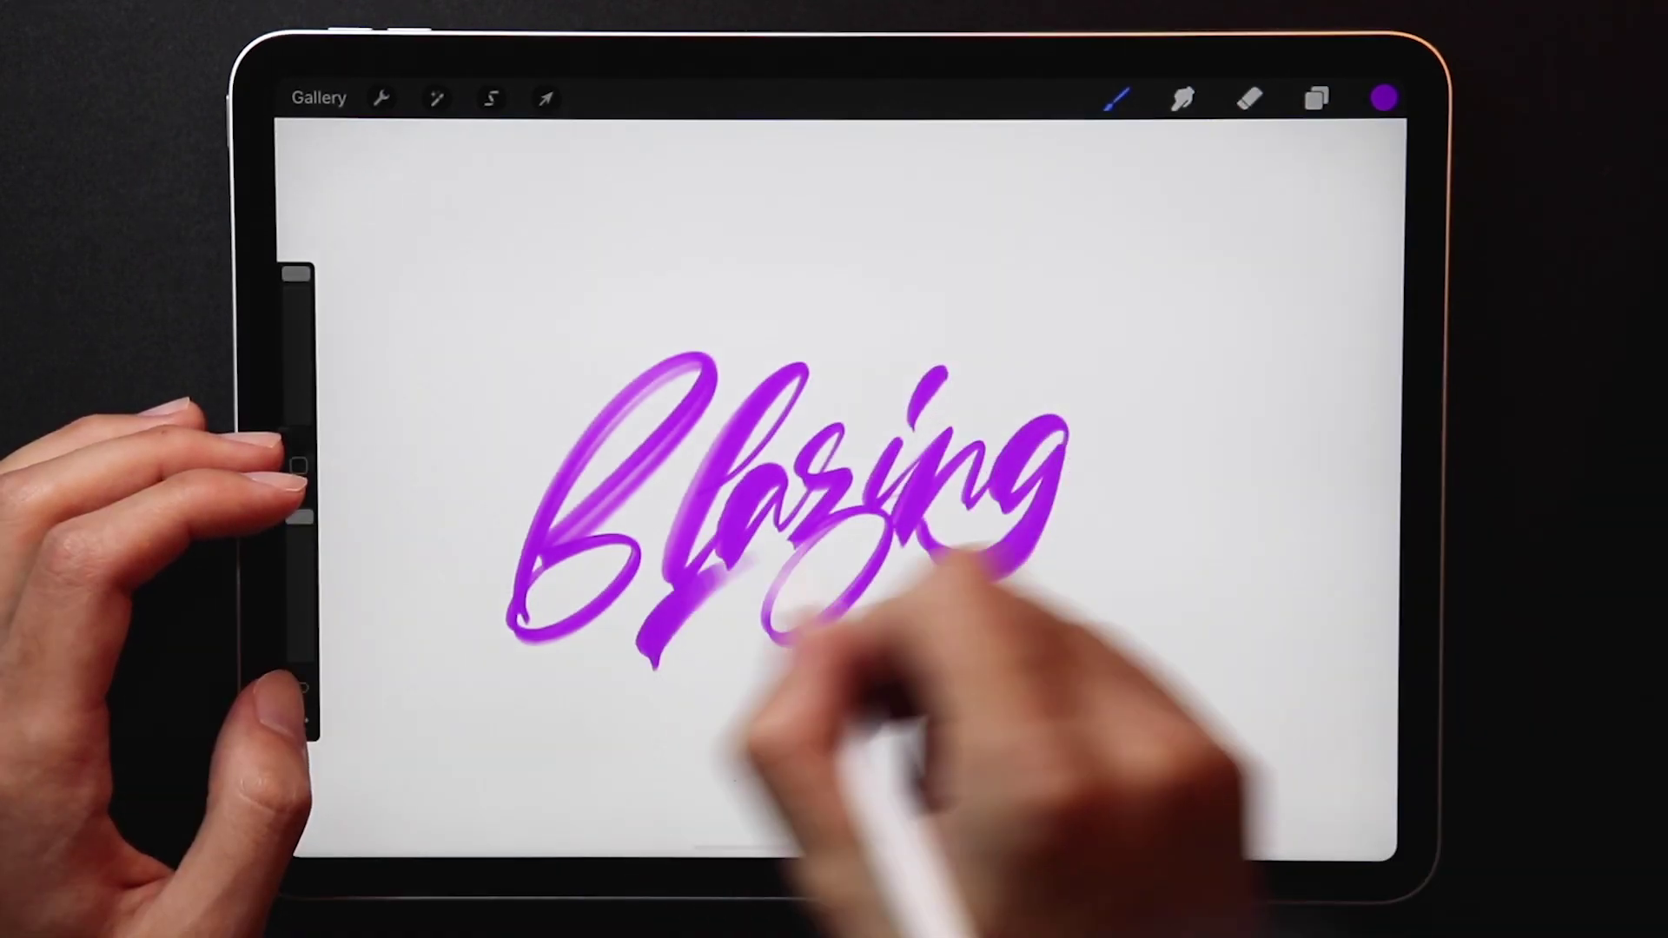
pyautogui.moveTo(930, 560); pyautogui.dragTo(1048, 436)
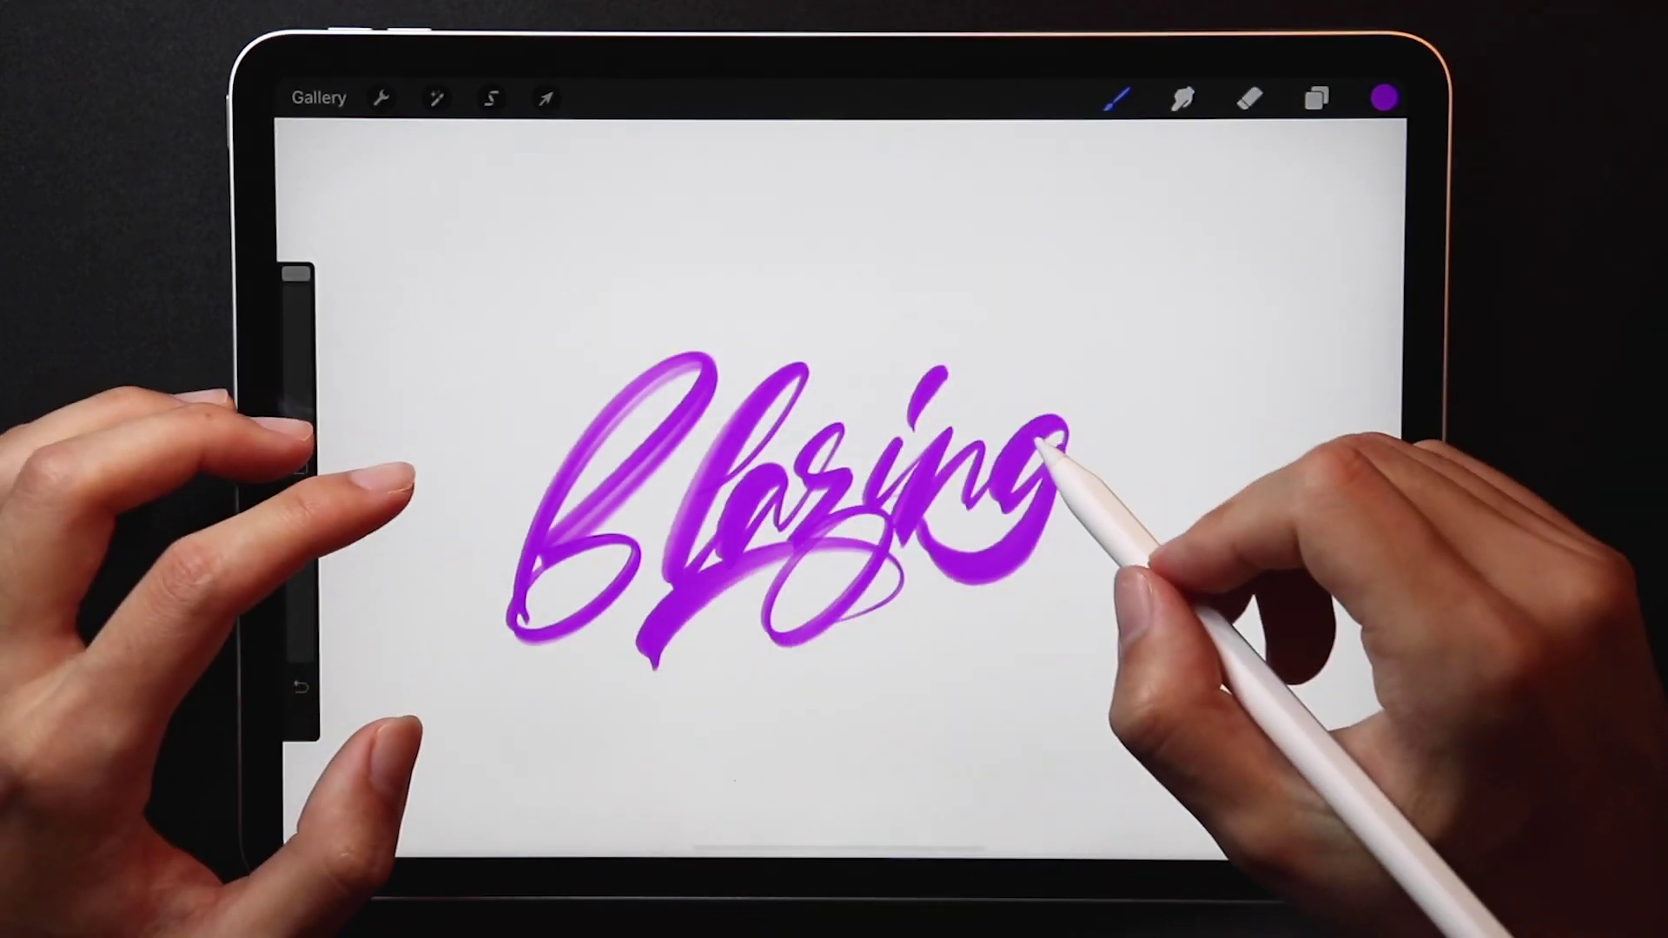
# - Check the layers list and brush library, then choose red in the colour picker
pyautogui.click(1384, 97)
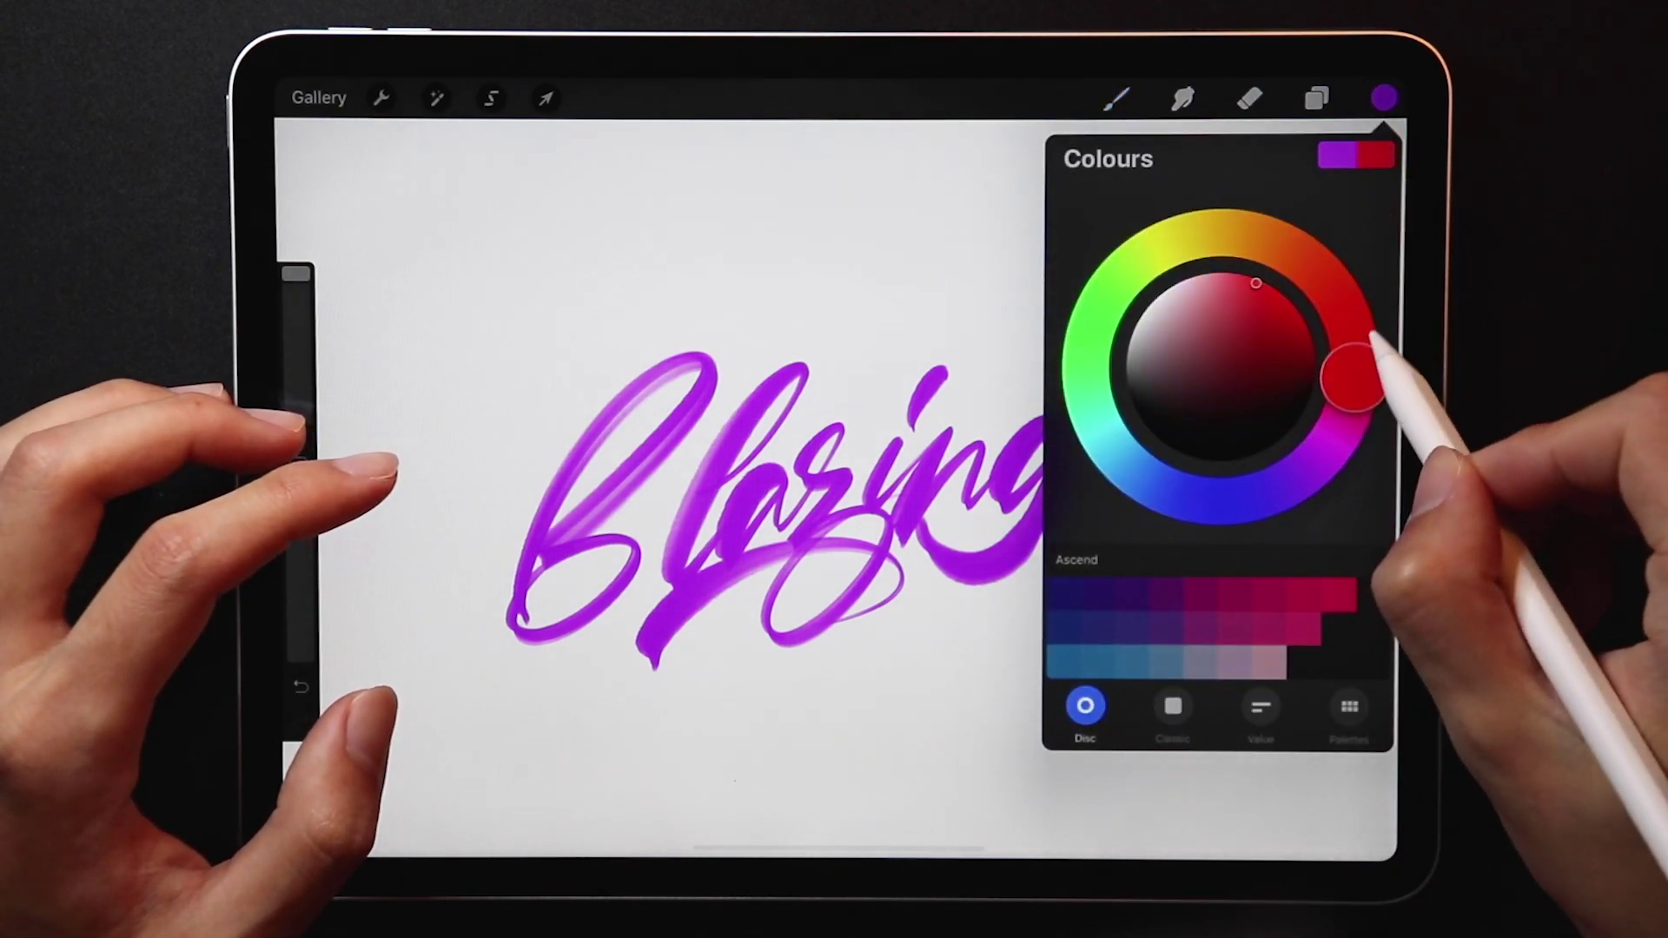
pyautogui.click(1316, 98)
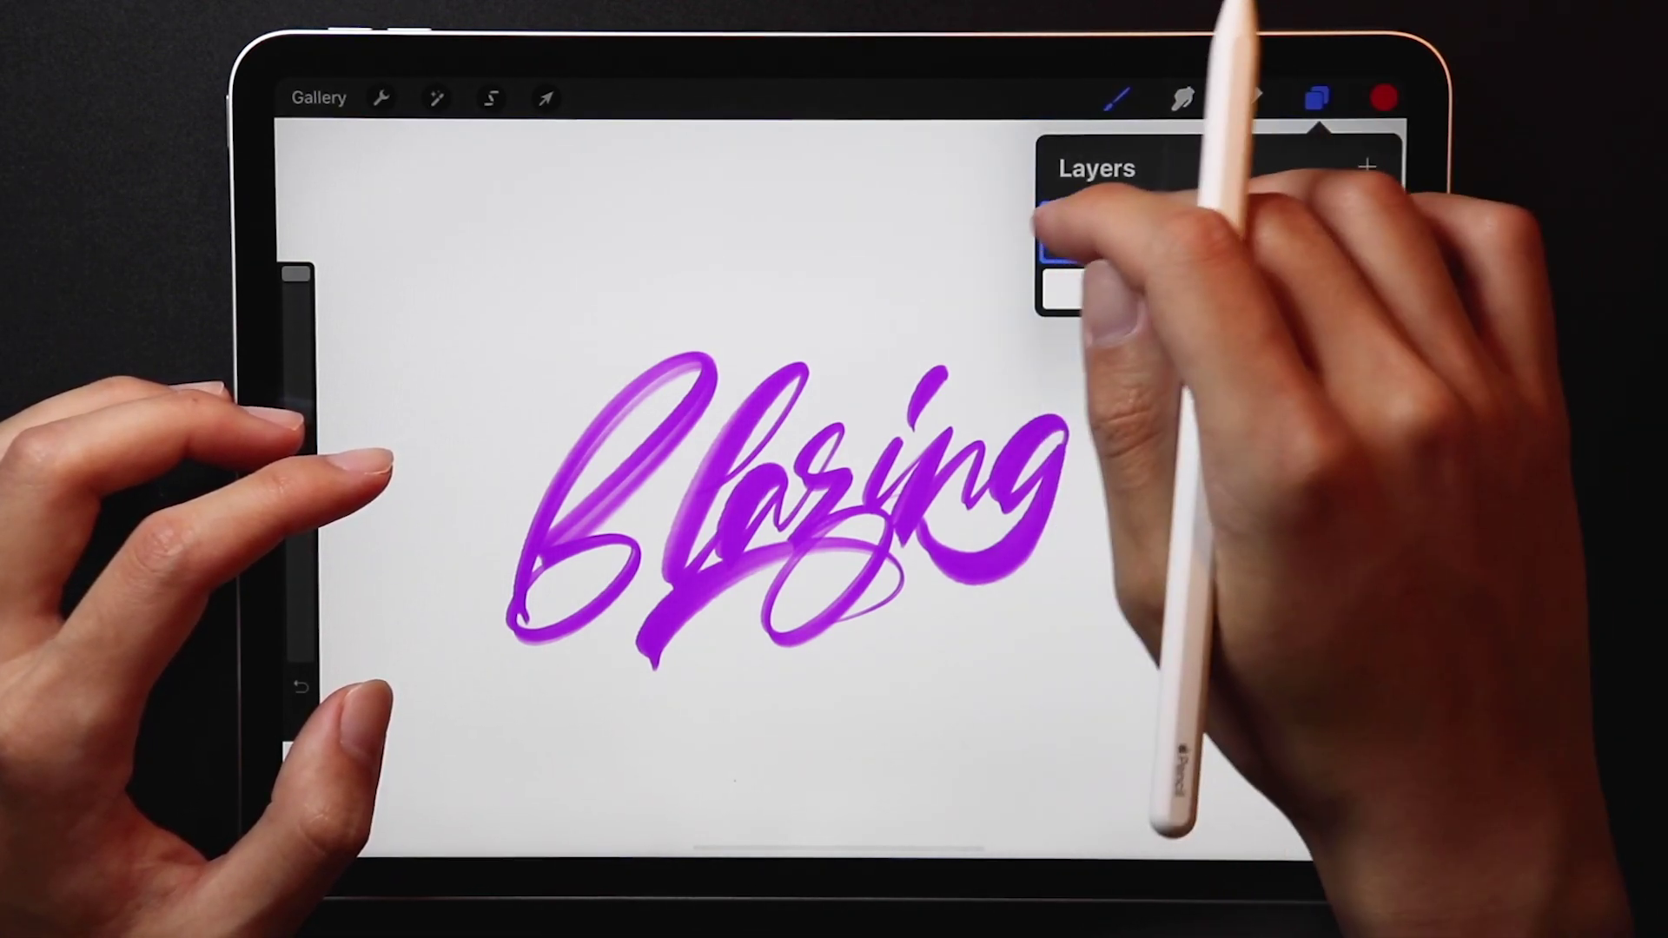
pyautogui.click(1116, 99)
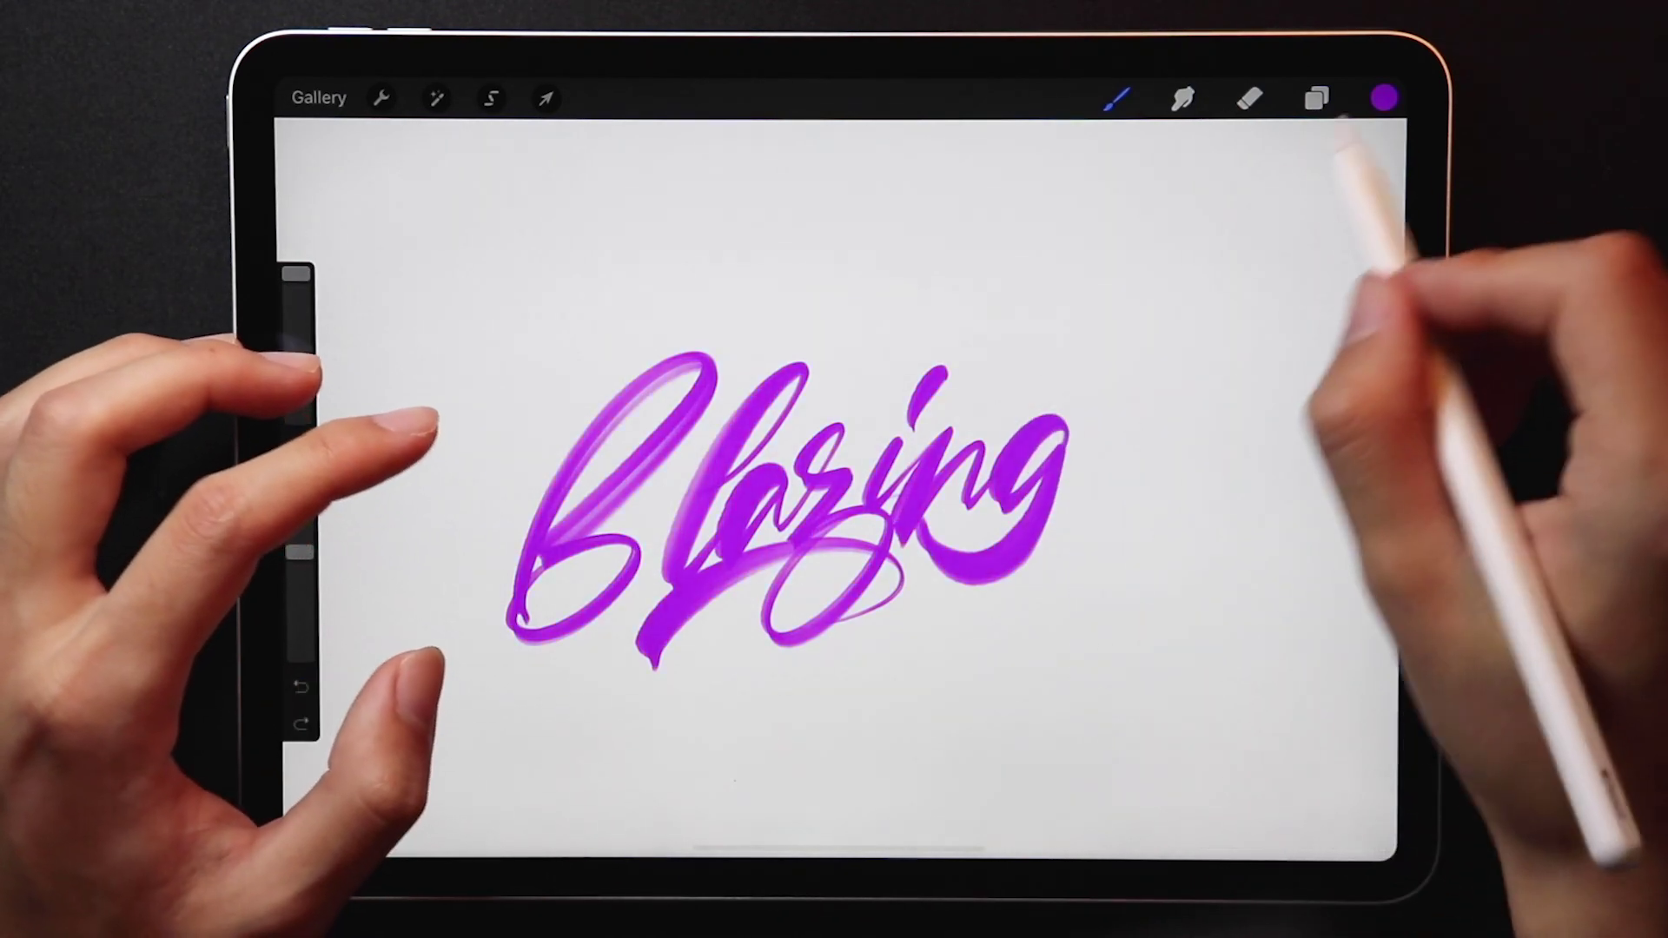
pyautogui.click(1383, 98)
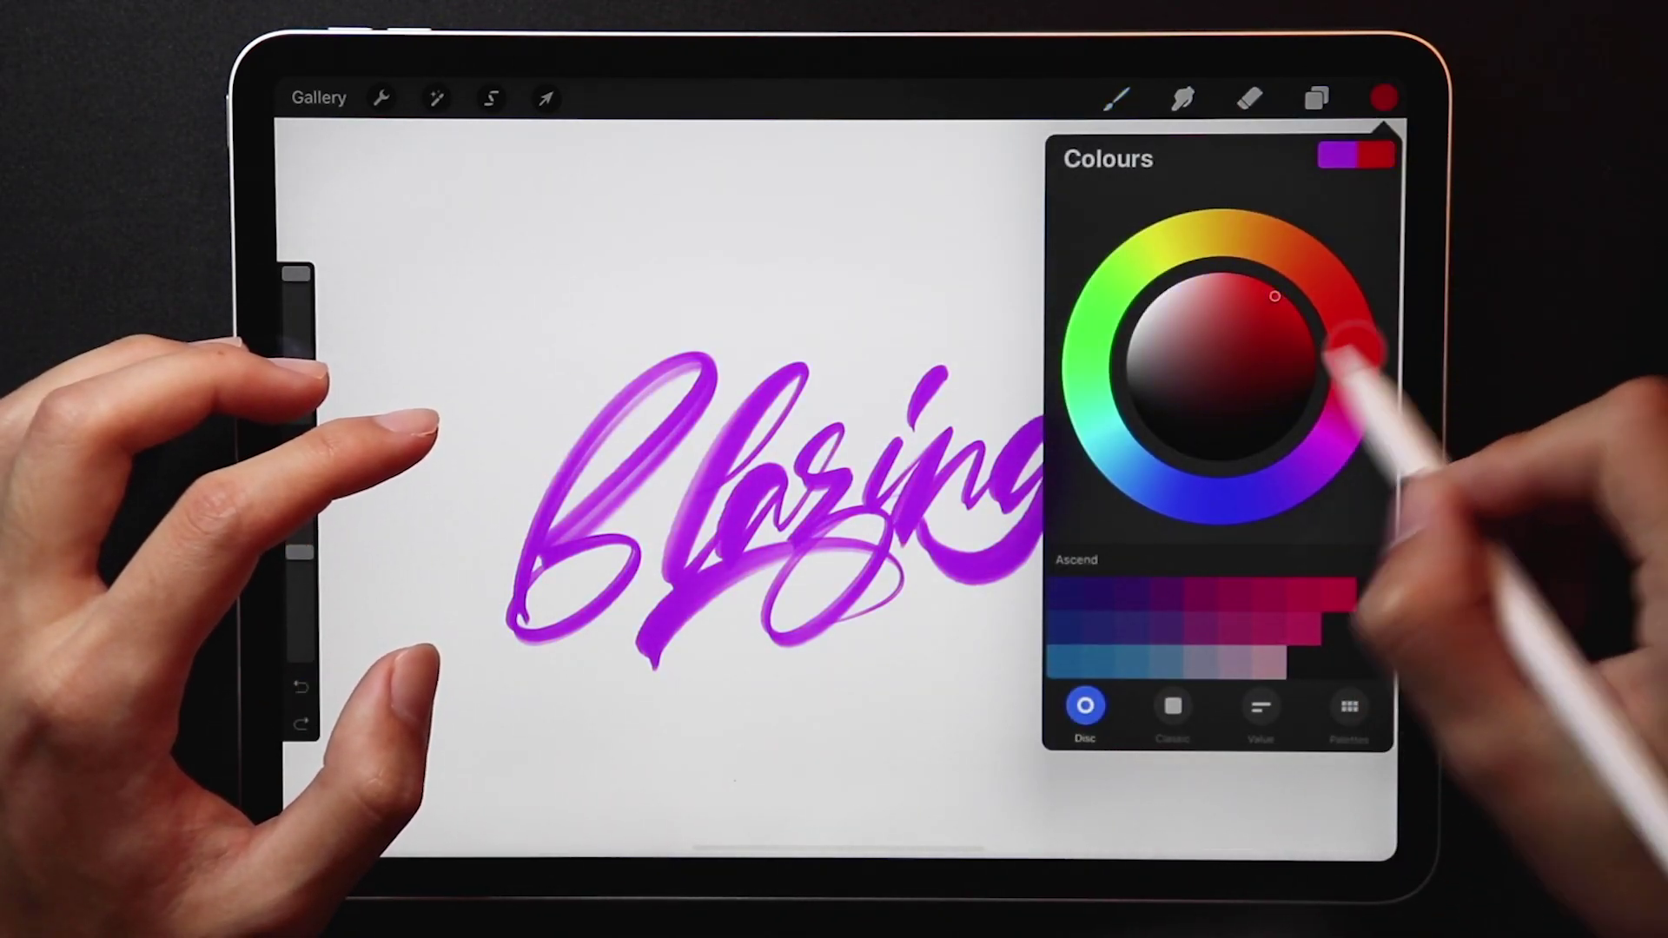
pyautogui.click(1062, 430)
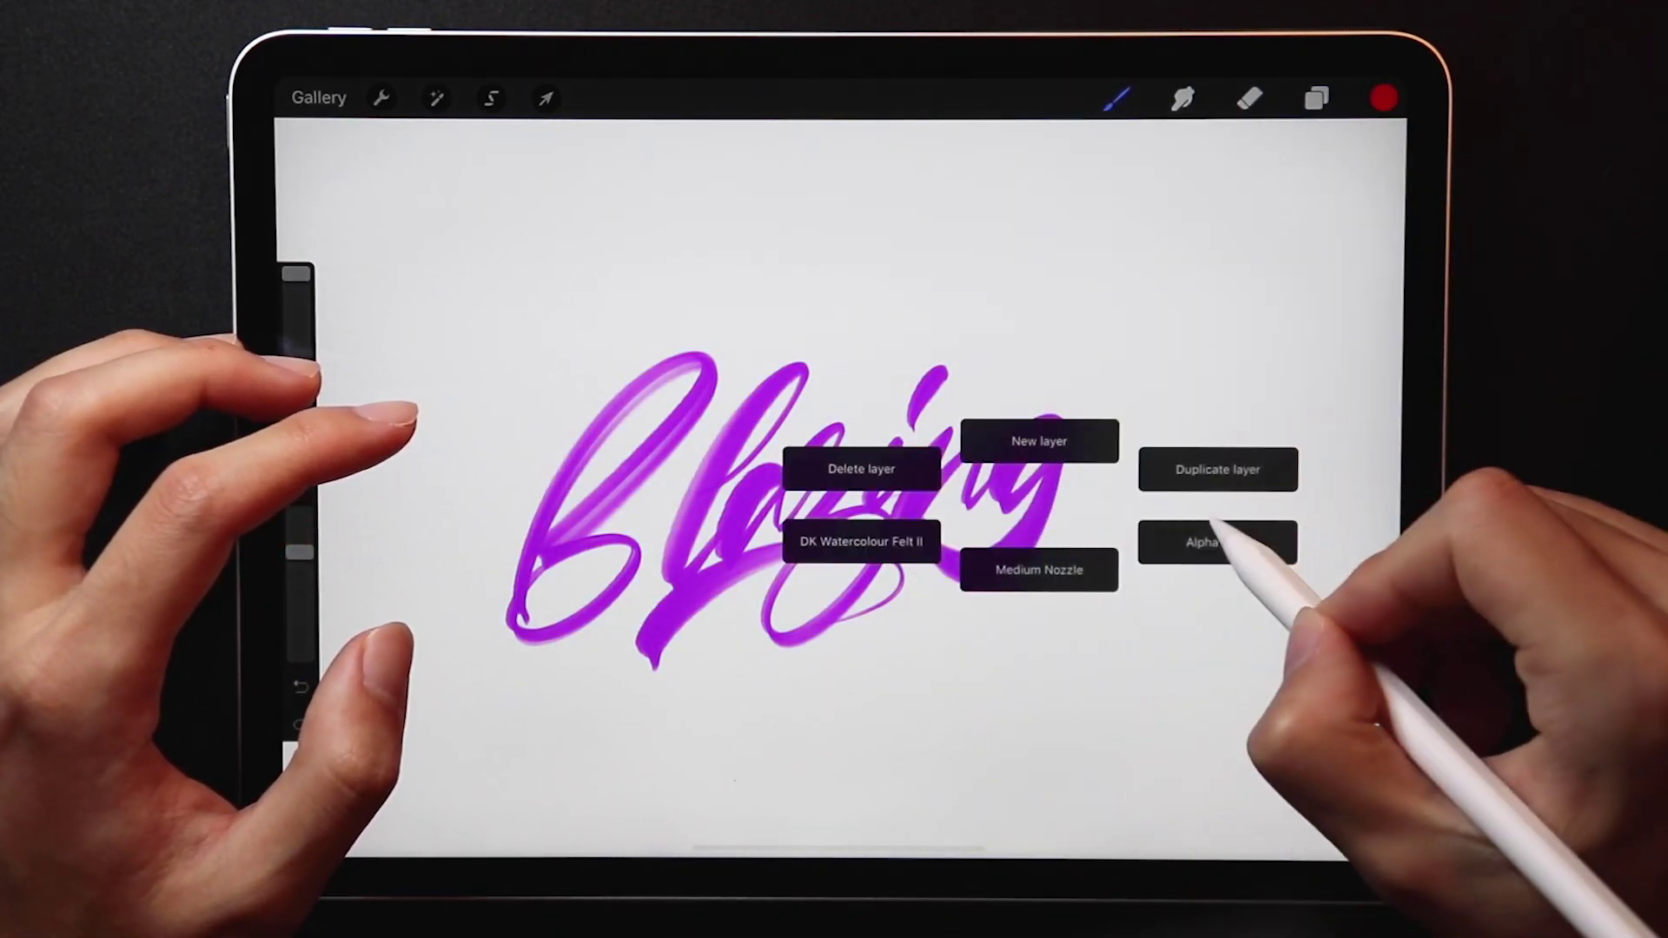